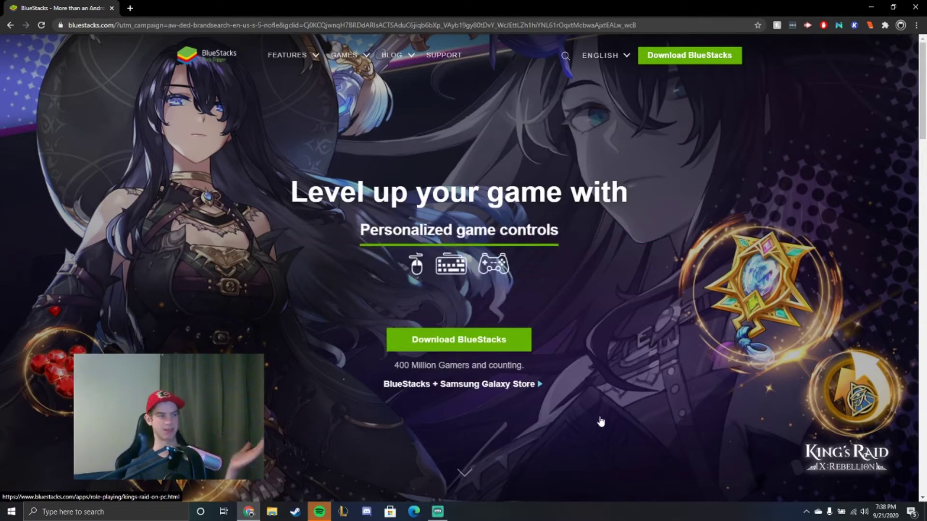
Download the BlueStacks installer and install BlueStacks
click(503, 344)
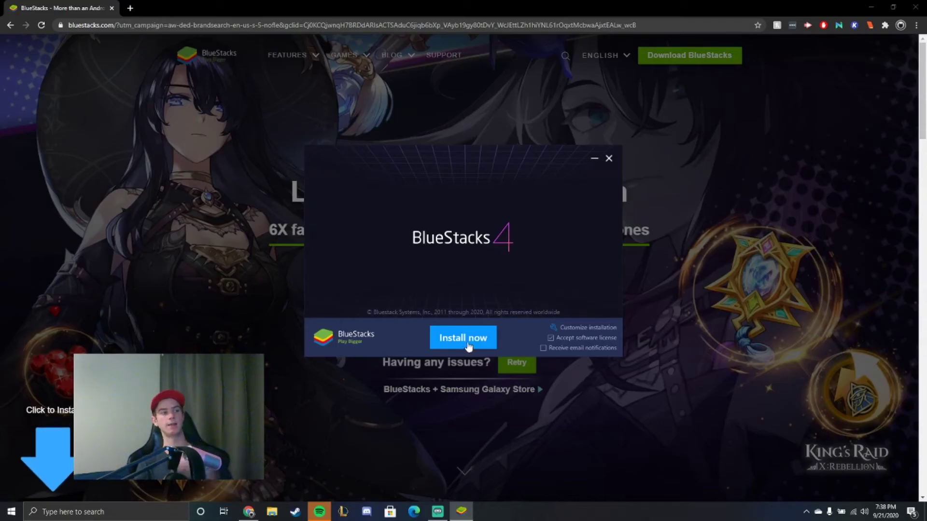
click(465, 338)
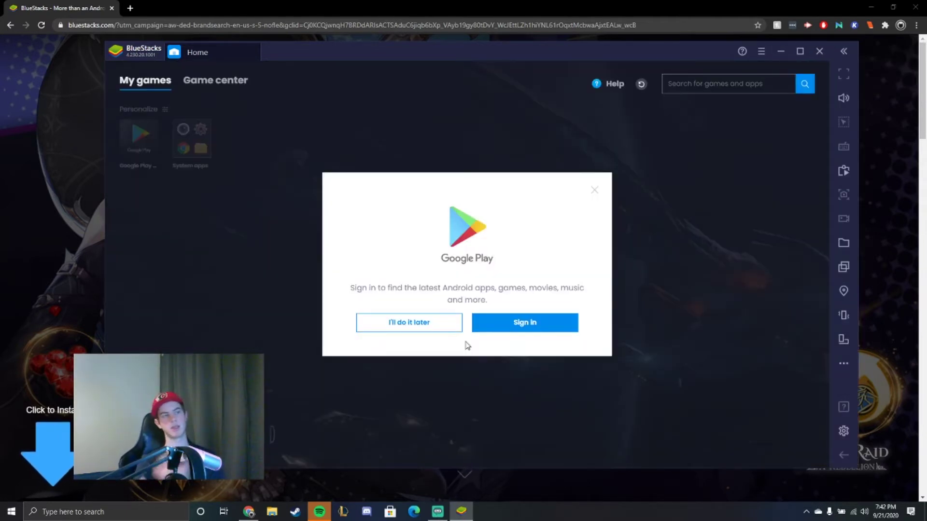
Accept the Google Play sign-in prompt and start the Google account login
click(515, 333)
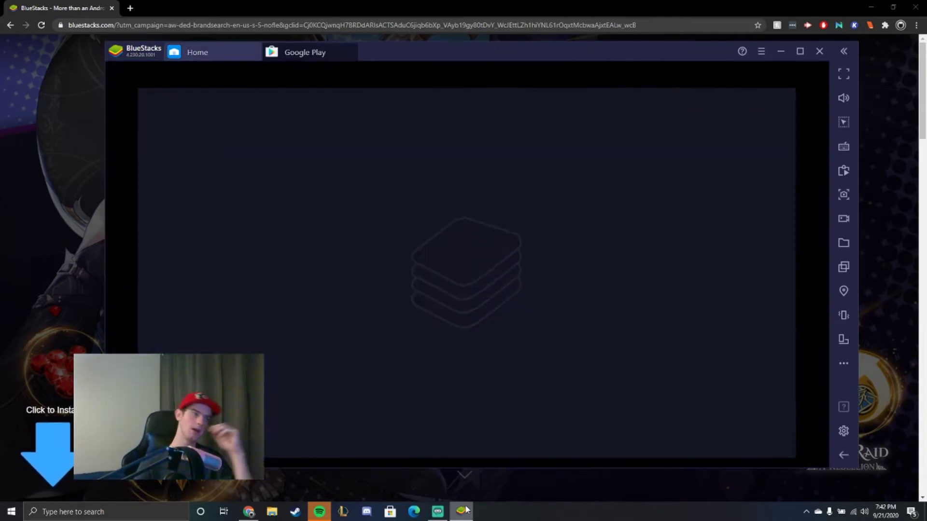
click(468, 333)
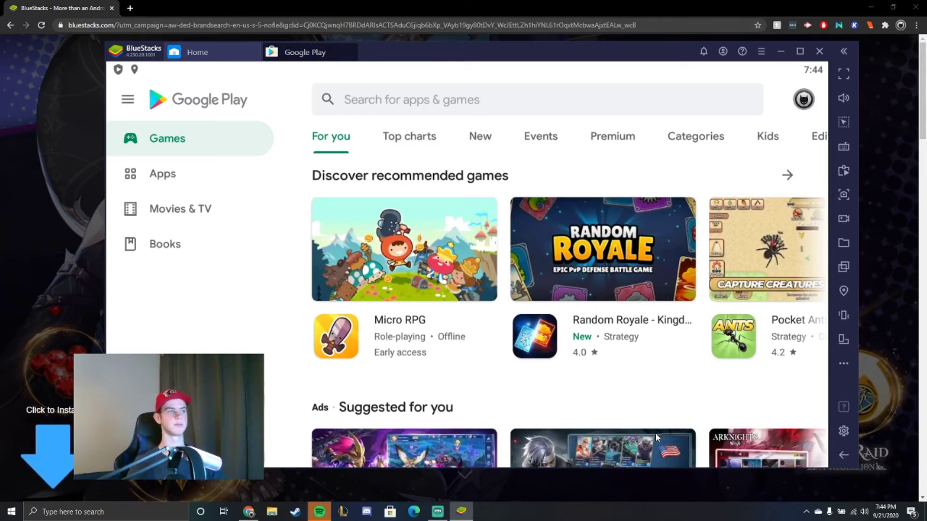
Search Google Play for 'te tuner', then close the store and dismiss the guided-tour tips
click(487, 107)
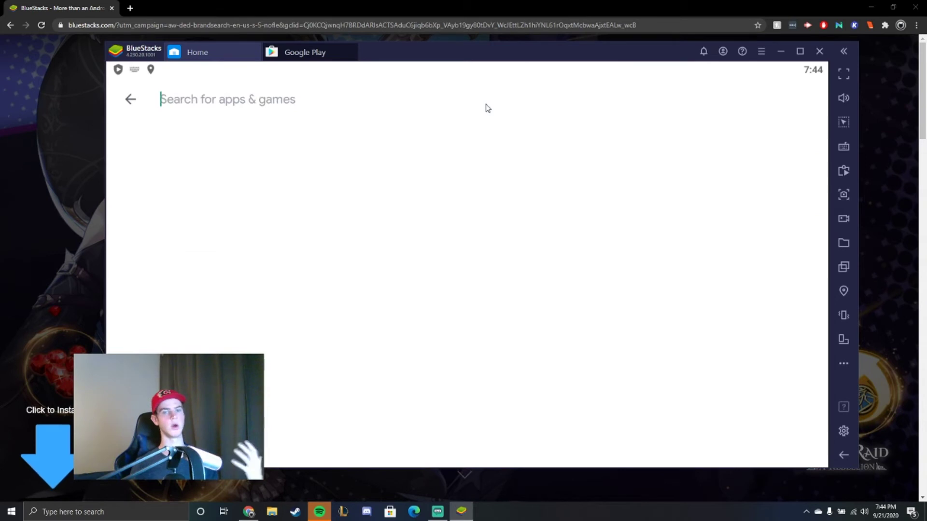
text(te tuner)
key(Return)
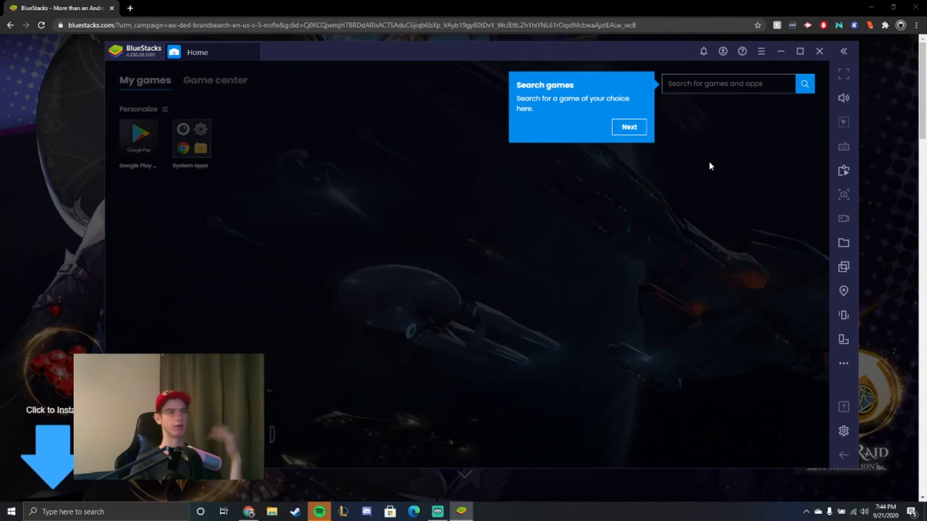
click(627, 127)
click(375, 125)
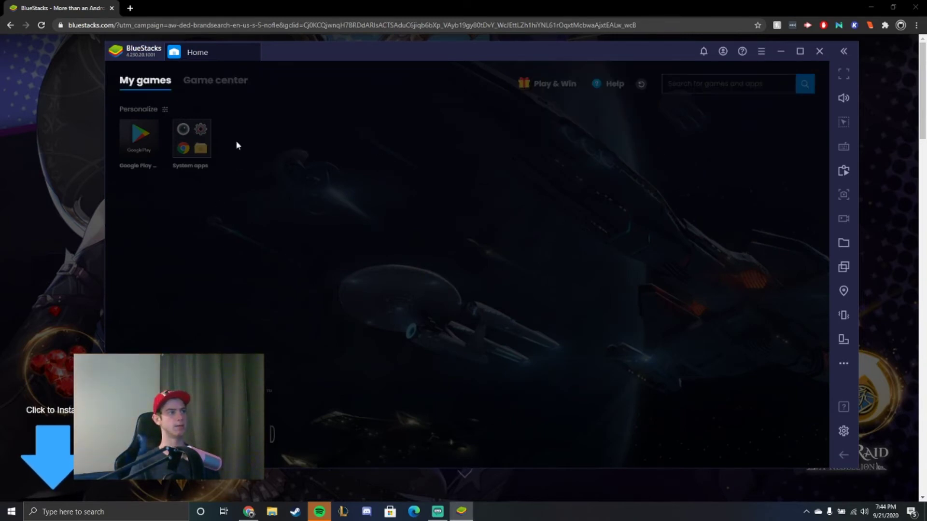
click(304, 122)
Search 'te tuner' again, install TonalEnergy Tuner and Metronome, and open its details page
click(148, 137)
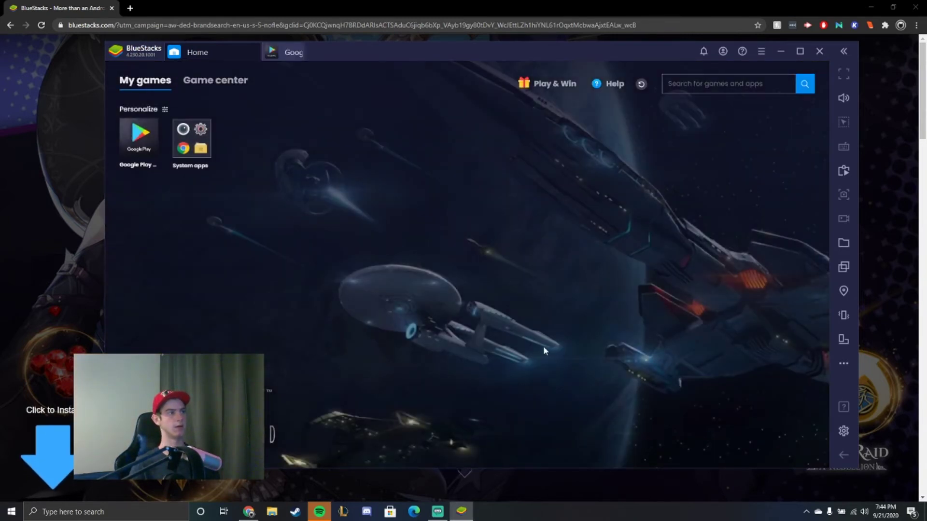
click(460, 110)
text(te tuner)
key(Return)
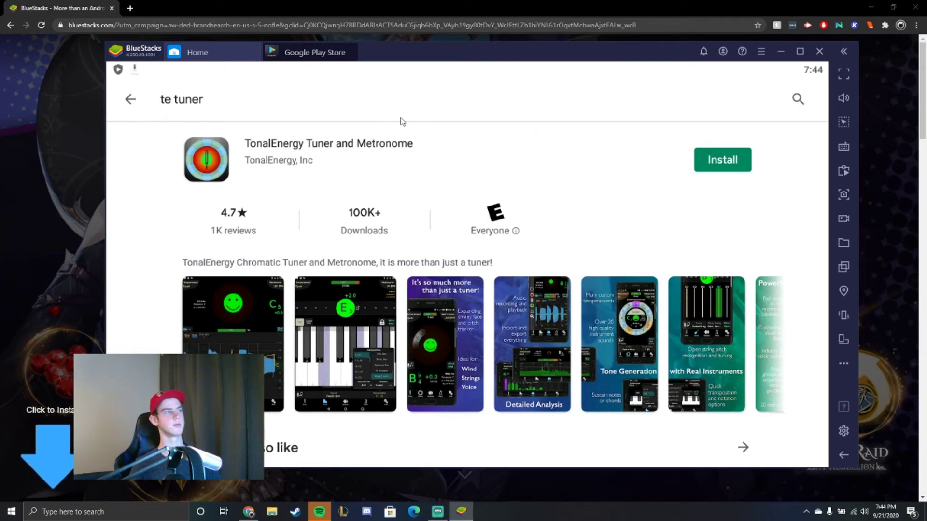
click(165, 92)
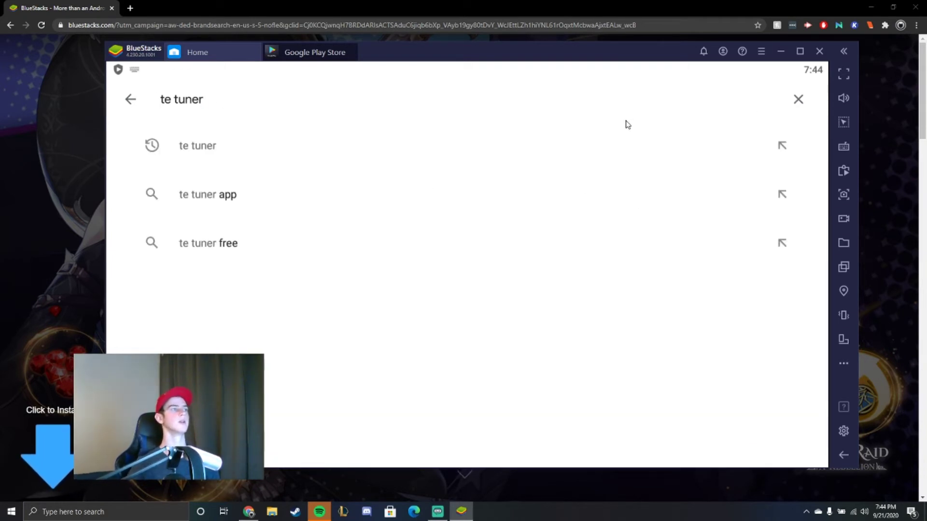
click(129, 99)
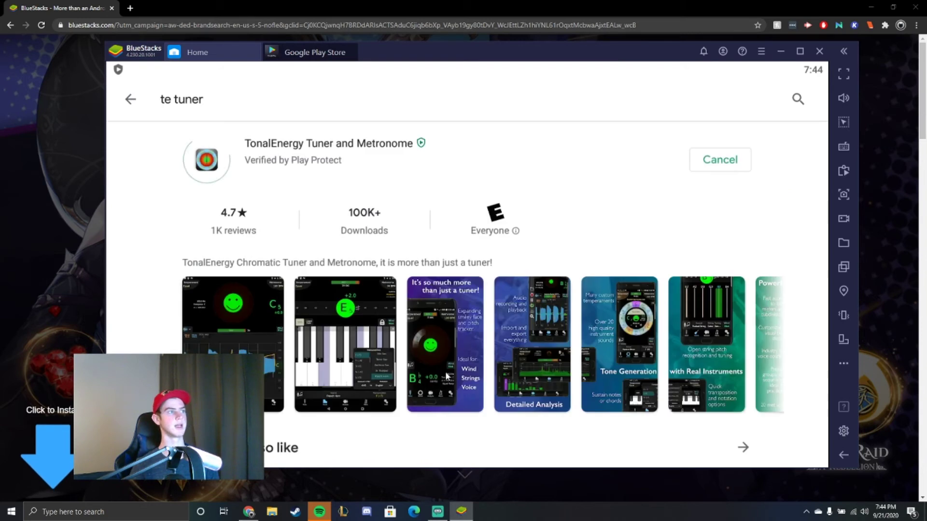
click(598, 160)
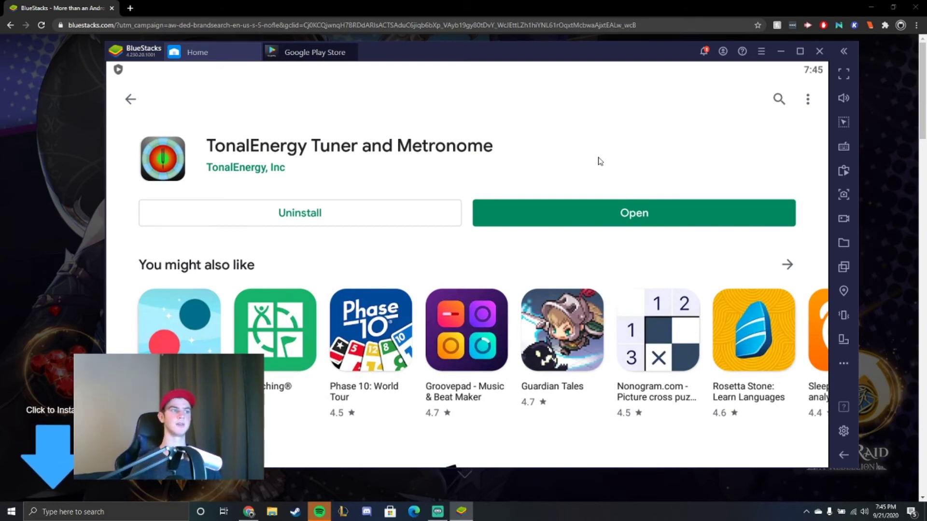
In a new Chrome tab, search Google for 'tuner', then for 'metronome'
click(130, 7)
click(155, 24)
text(tuner)
key(Return)
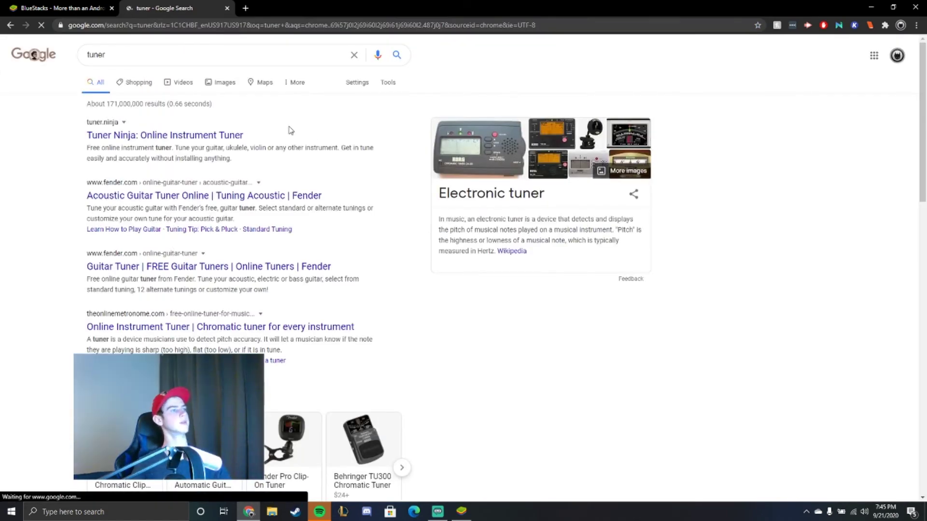
double_click(195, 57)
text(me)
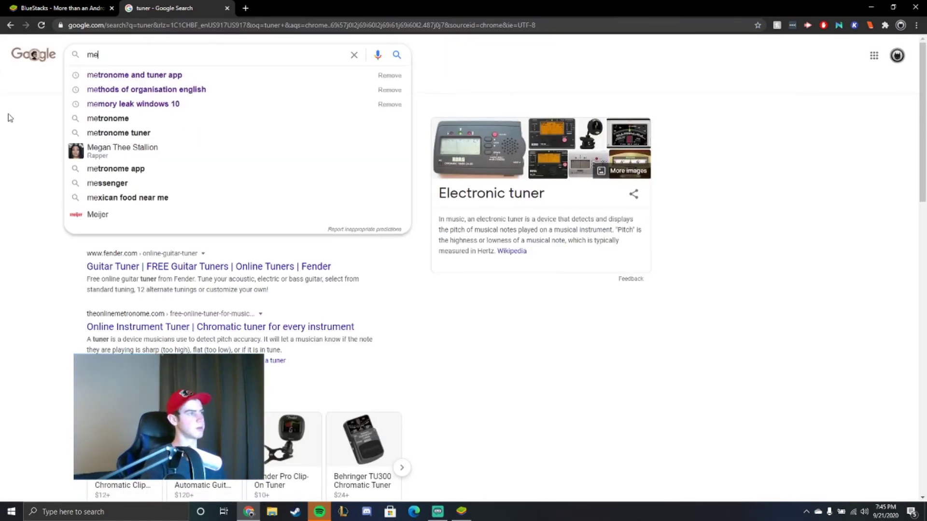
click(179, 75)
drag(182, 58, 136, 58)
key(BackSpace)
key(BackSpace)
key(BackSpace)
key(BackSpace)
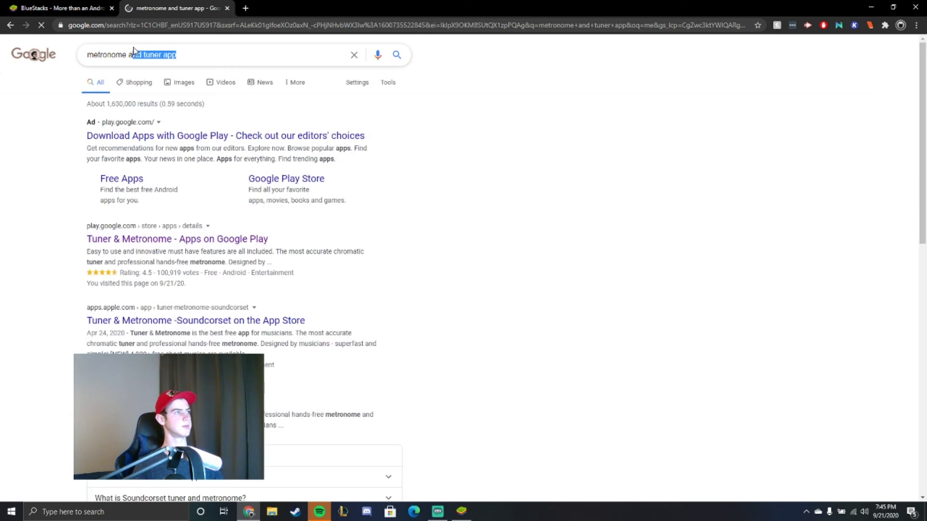
key(Return)
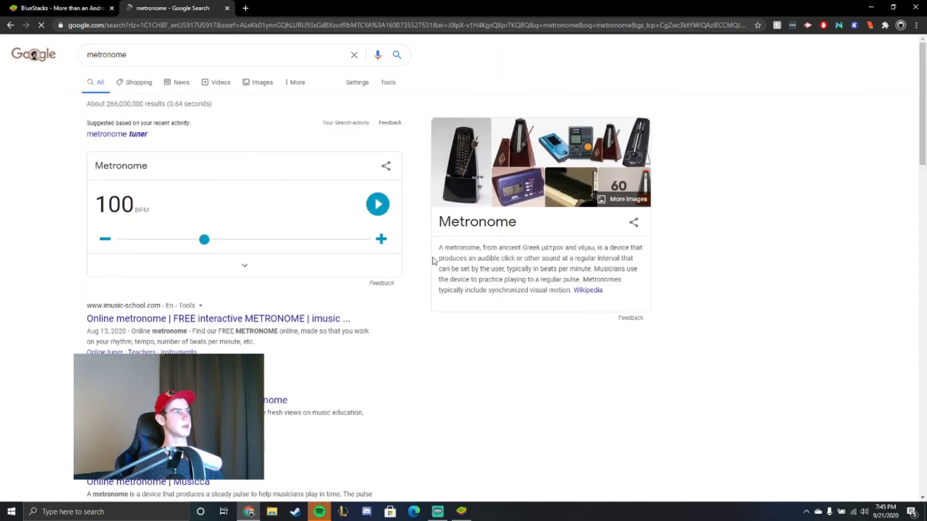
Play Google's metronome at 129 BPM, then launch TE Tuner in BlueStacks
click(378, 204)
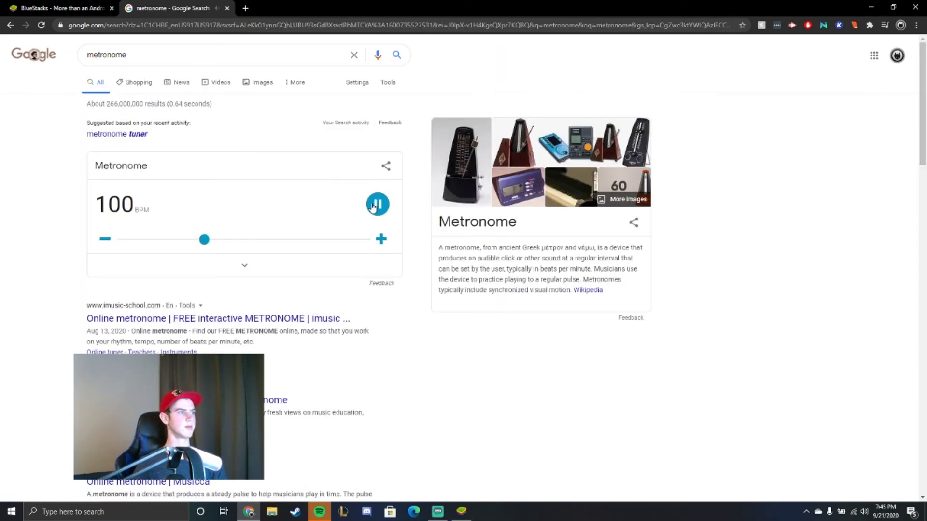
click(376, 203)
drag(205, 240, 244, 239)
click(380, 207)
click(379, 204)
click(460, 511)
click(590, 215)
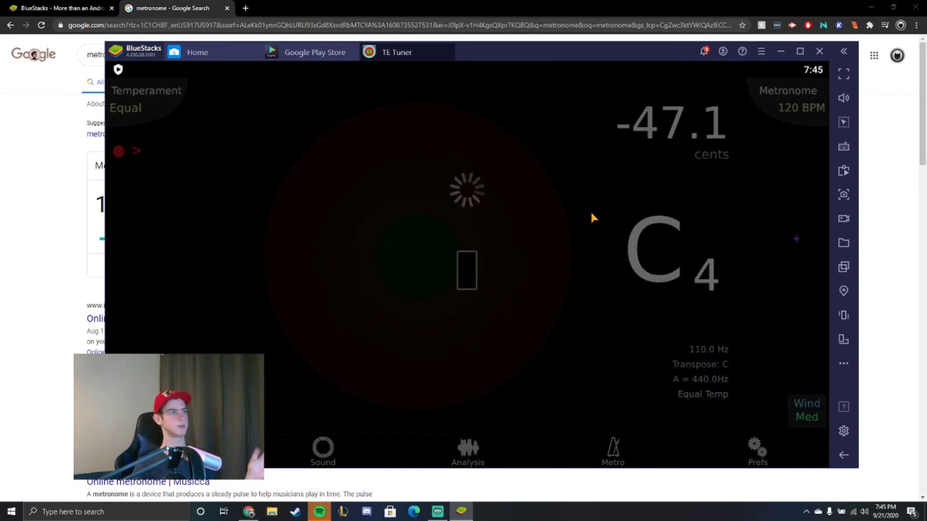
Allow TE Tuner to record audio, then view its Sound, Analysis and Metro tabs
click(559, 291)
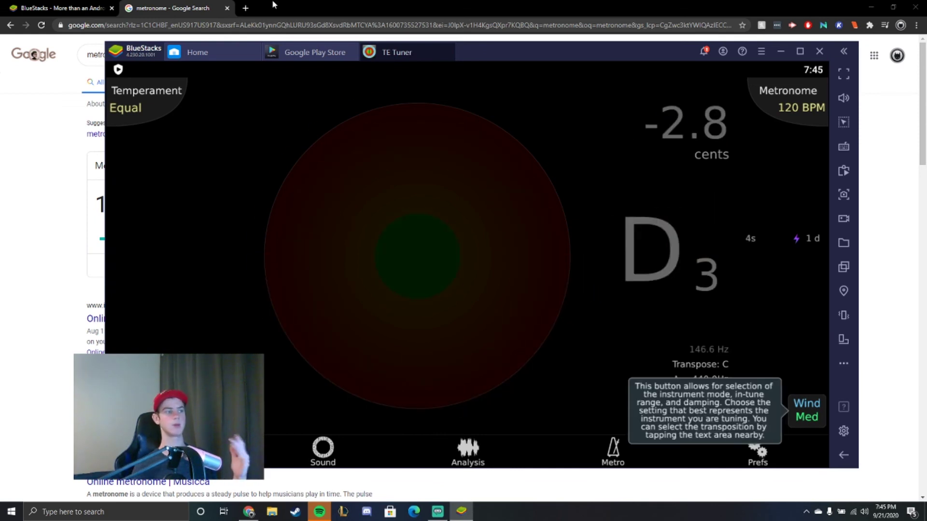
click(350, 454)
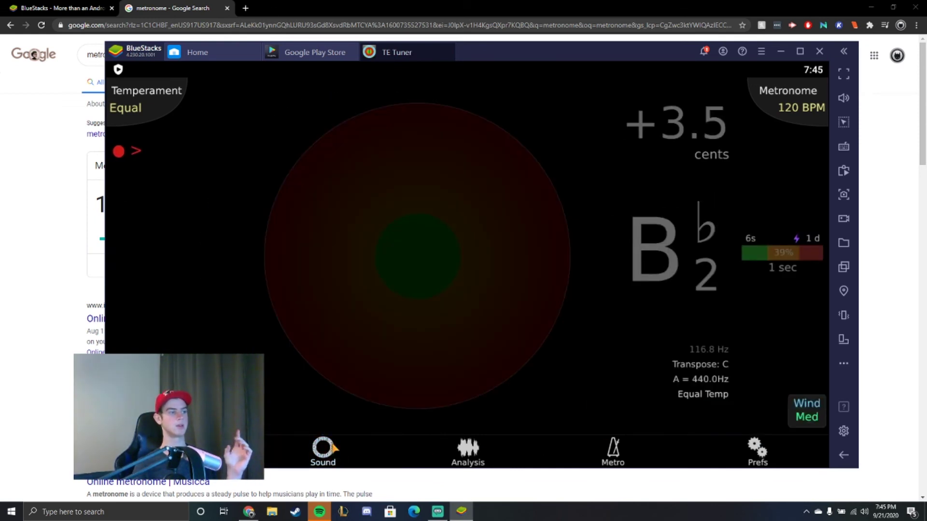
click(468, 449)
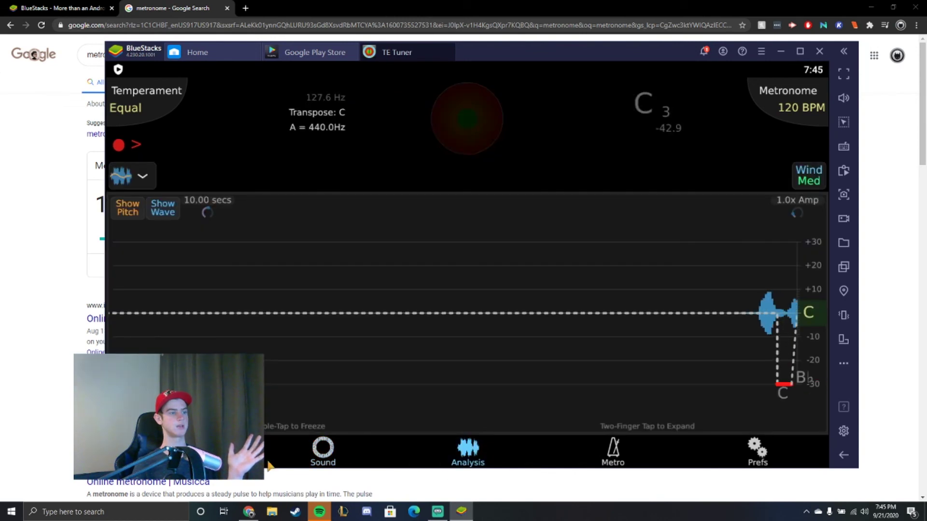
click(619, 443)
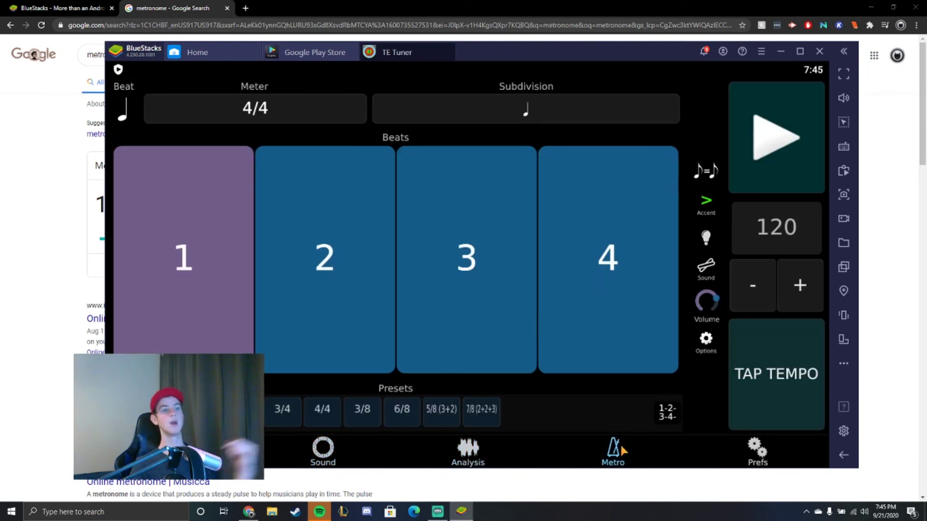